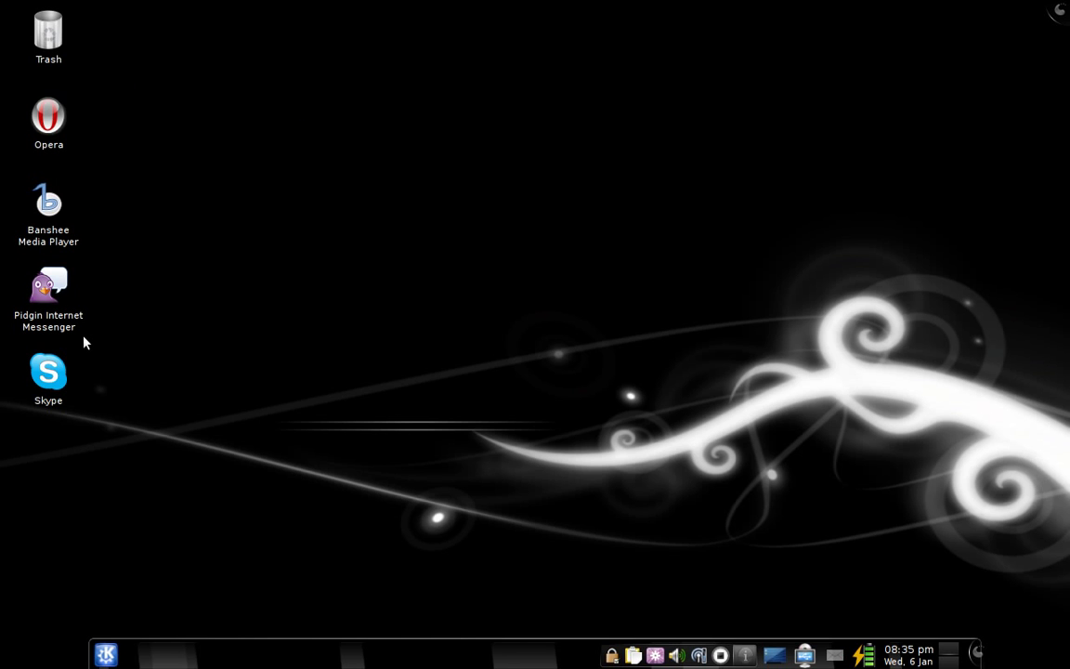
key("alt+F2")
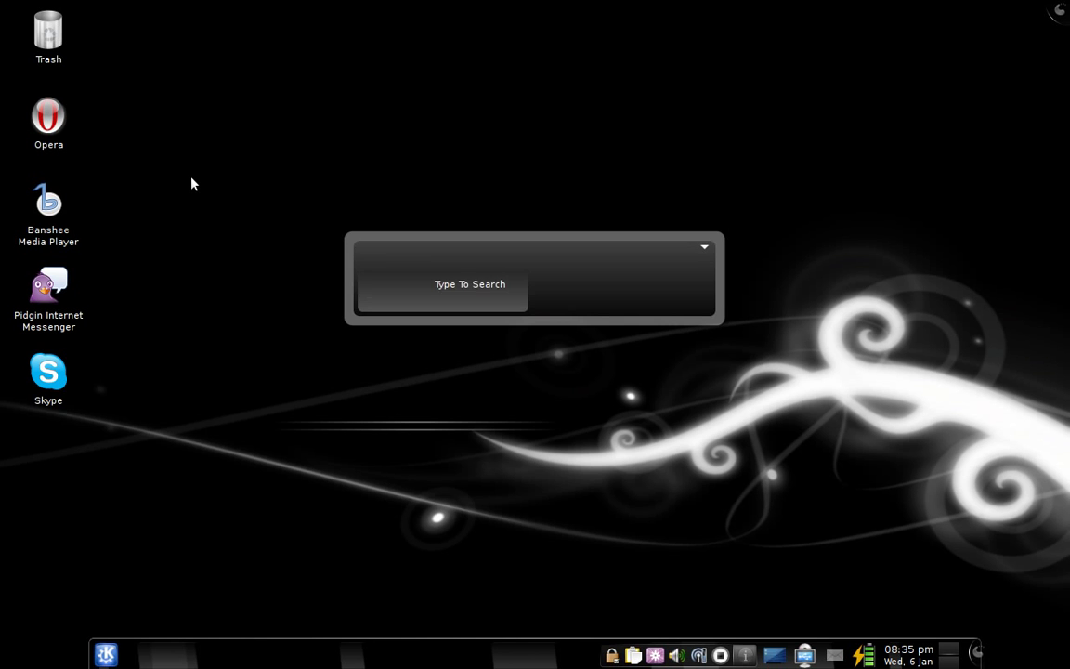
type("kate")
key("Return")
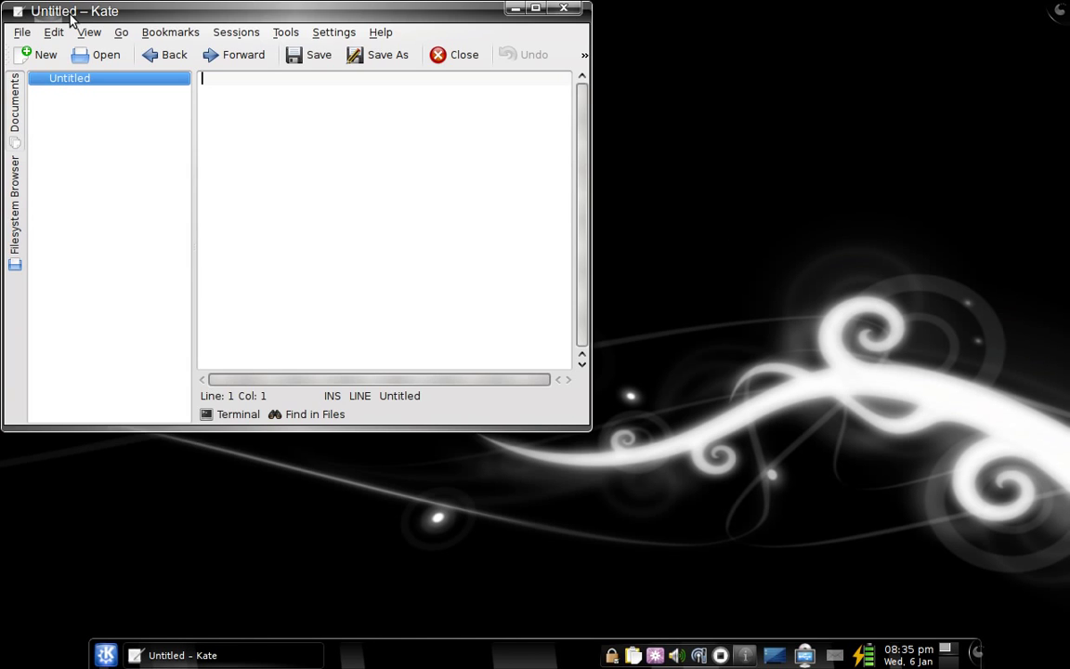
left_click_drag(71, 17, 146, 41)
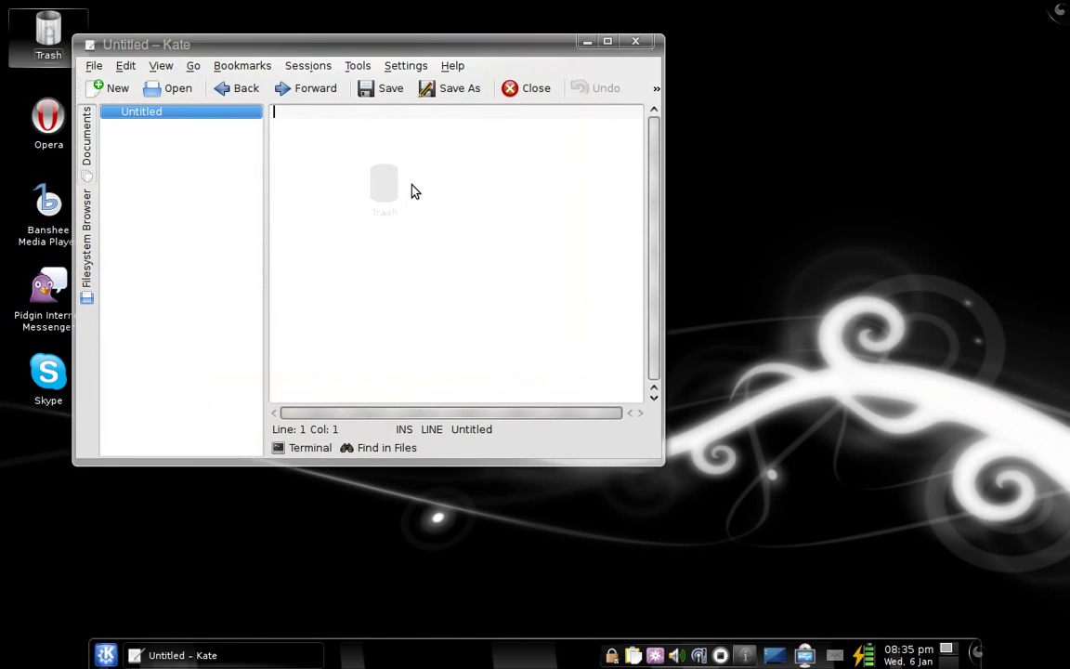
left_click(371, 186)
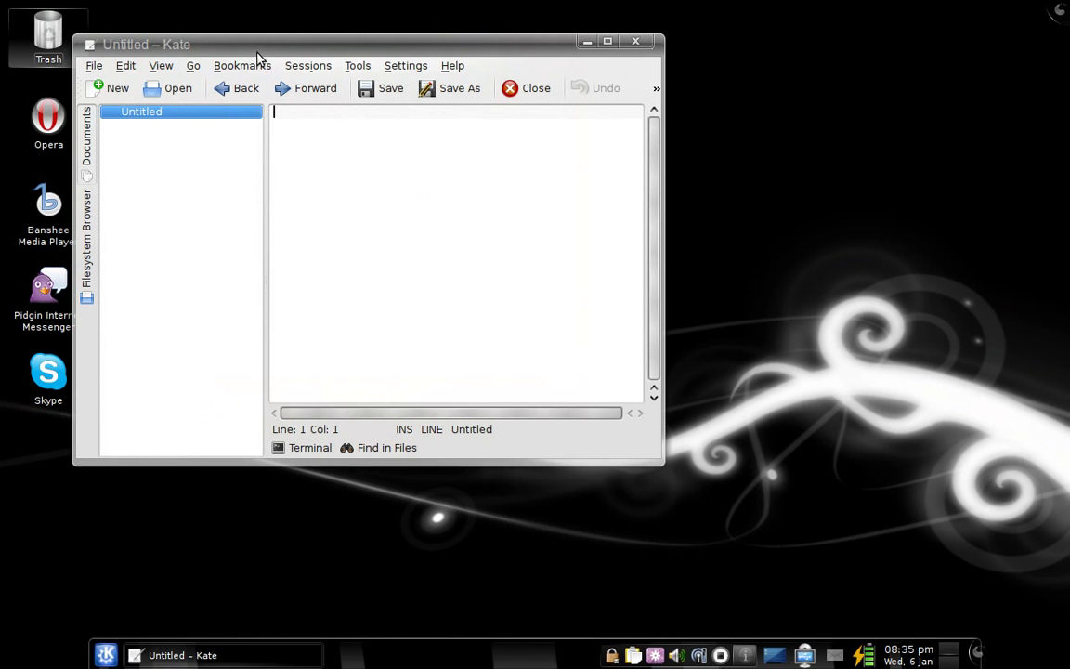
left_click_drag(248, 43, 486, 64)
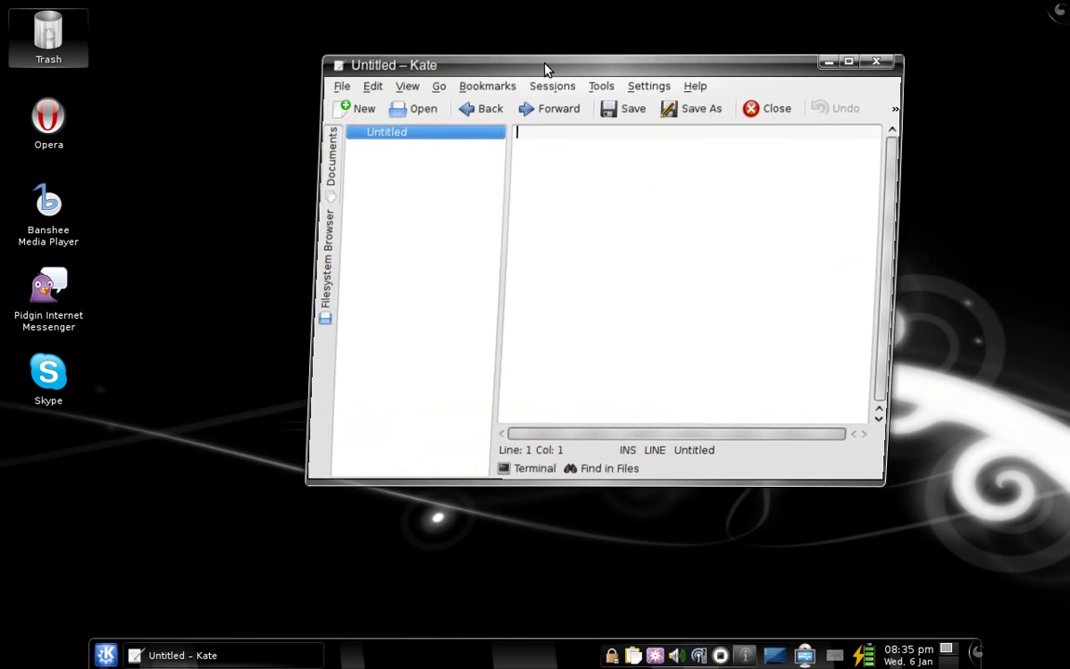
left_click(875, 63)
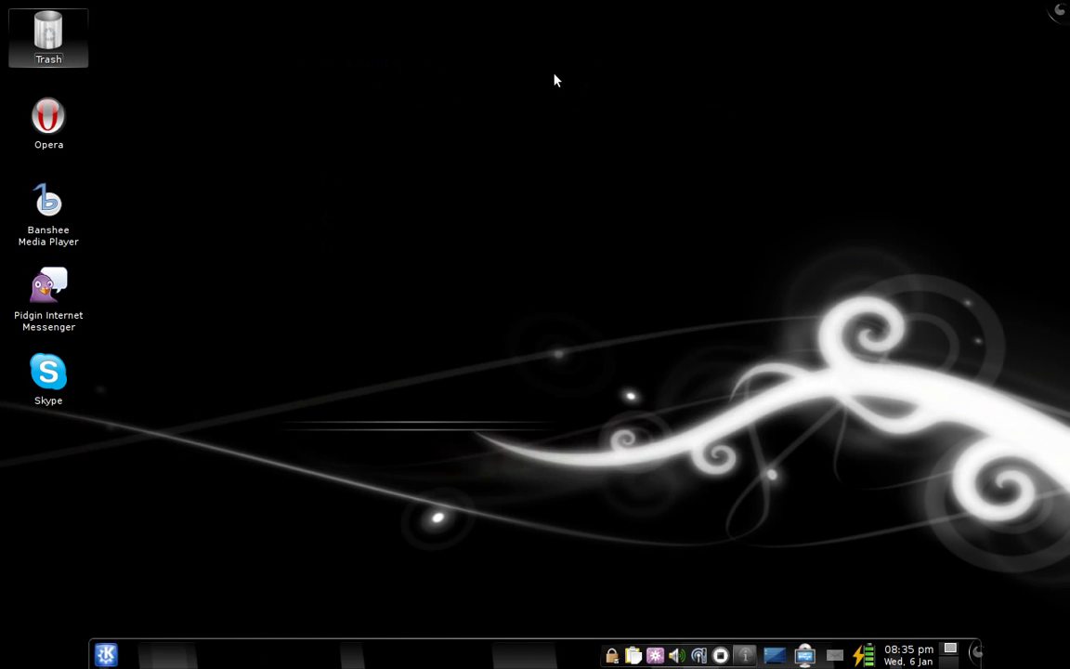
right_click(44, 49)
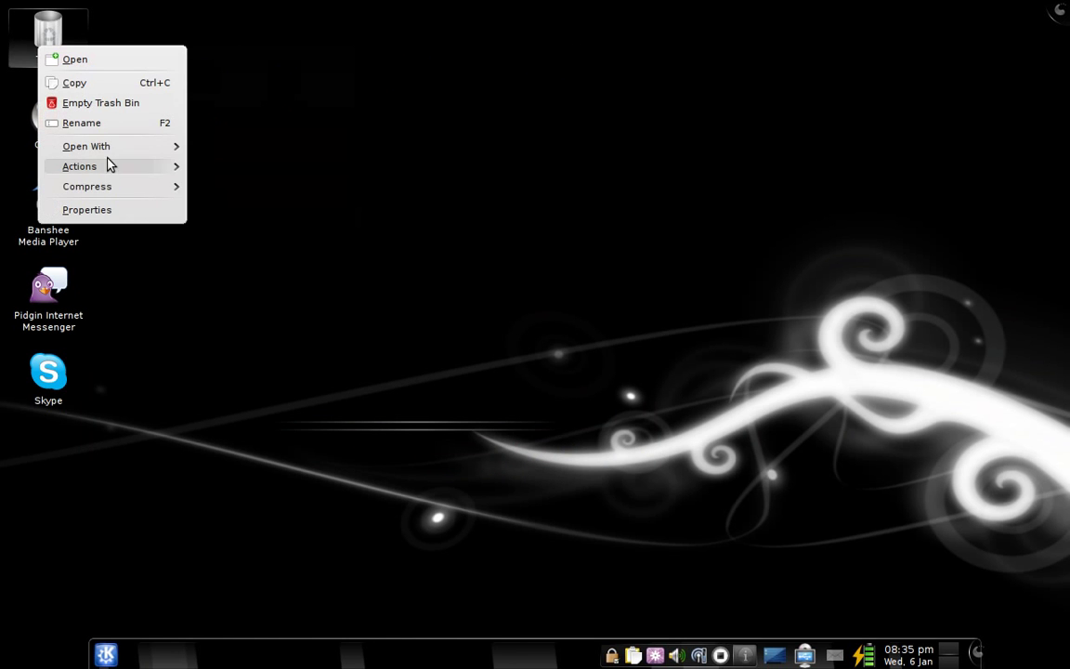
mouse_move(86, 145)
left_click(200, 151)
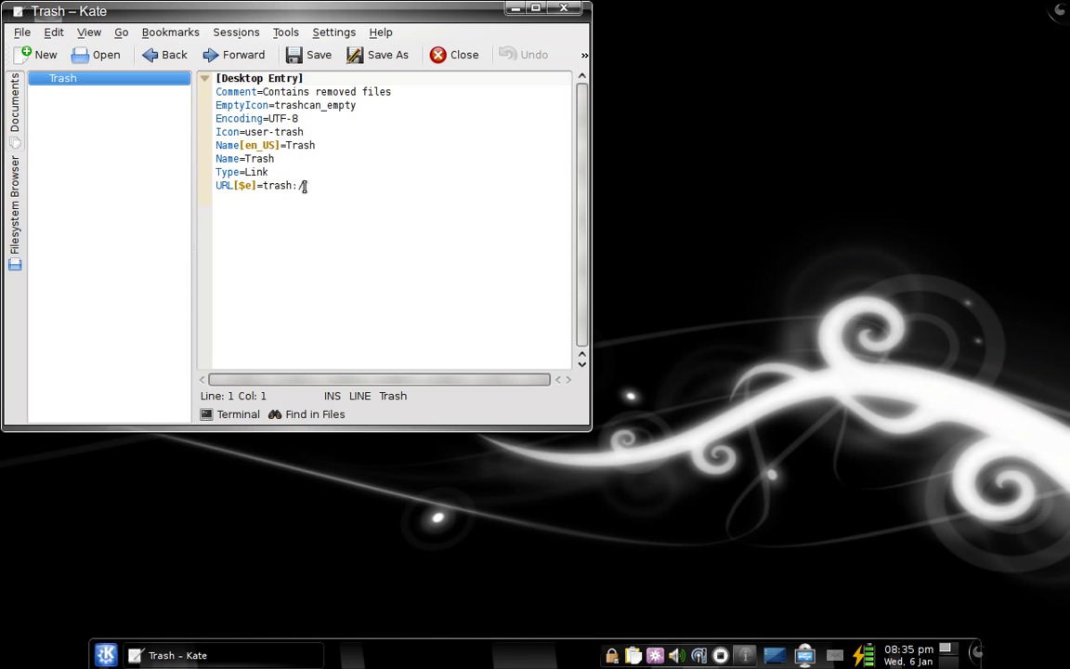
left_click(331, 186)
left_click_drag(332, 186, 219, 78)
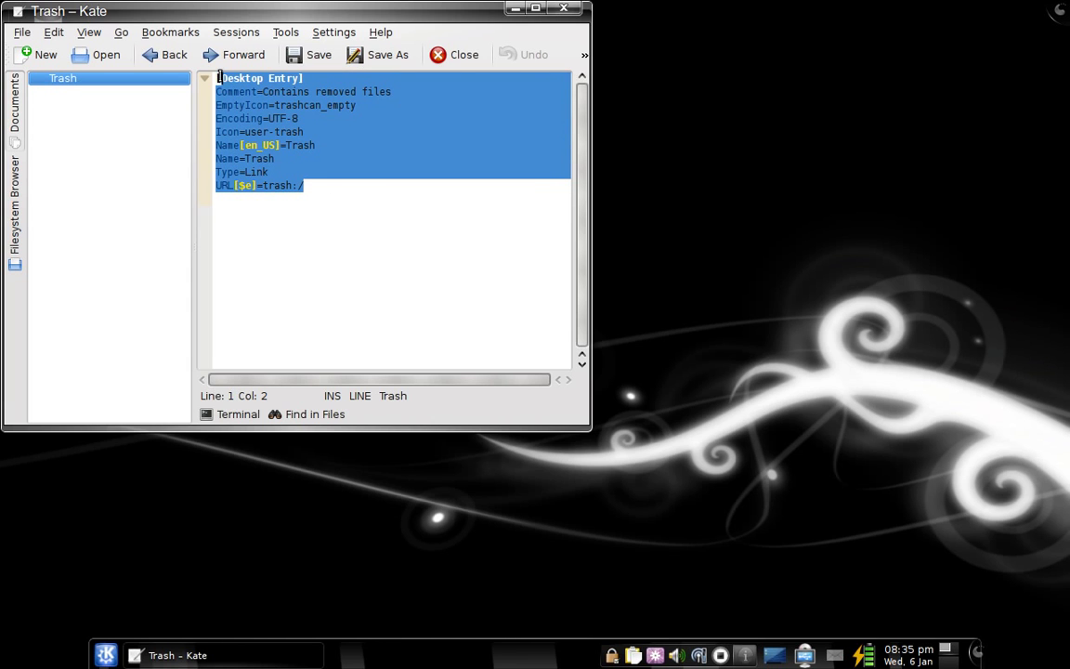
left_click(219, 78)
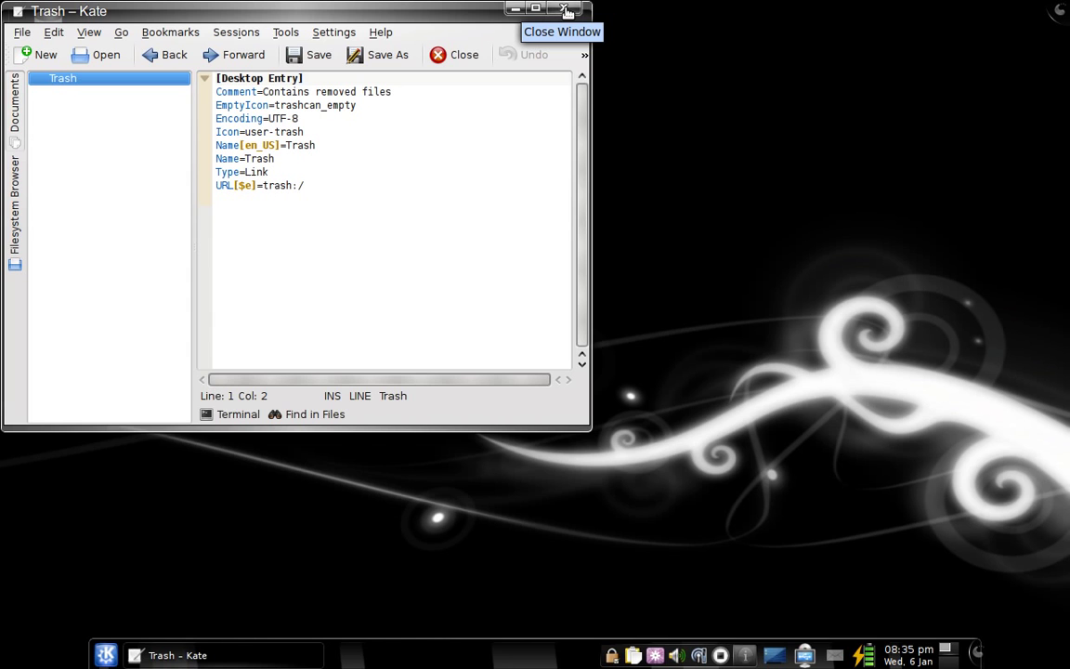
left_click(567, 11)
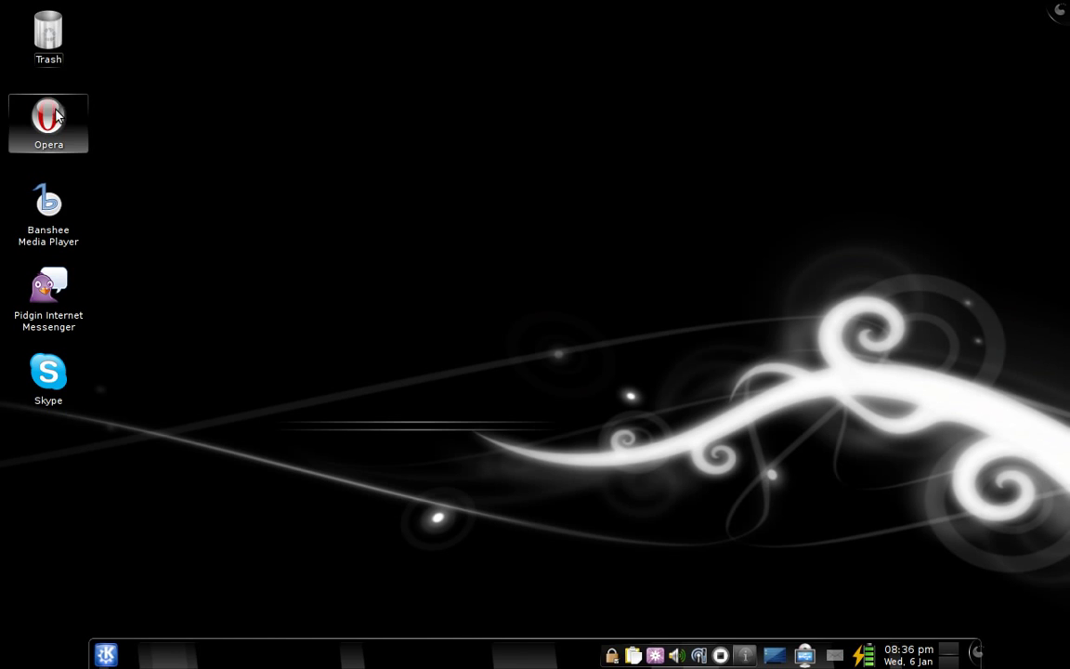
left_click(48, 209)
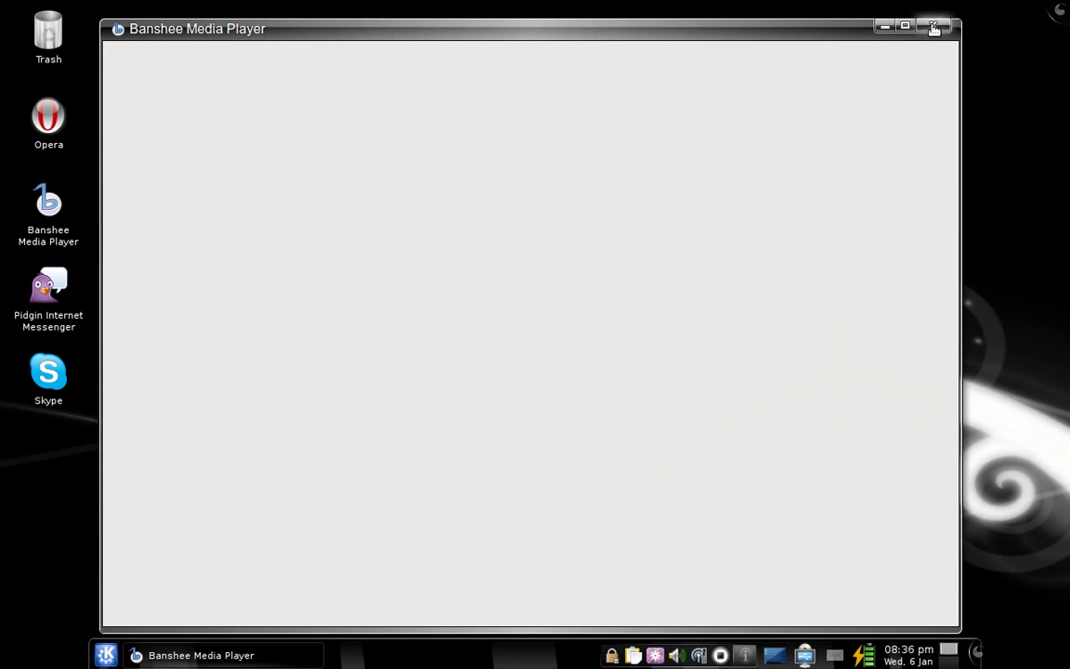
left_click(935, 28)
left_click(1060, 10)
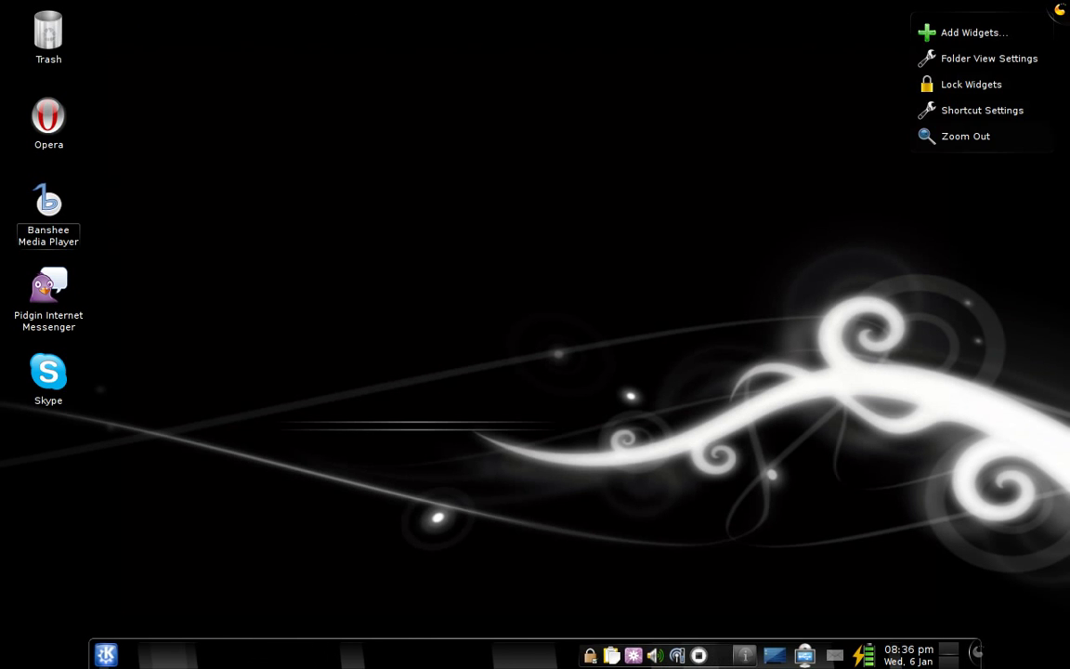
left_click(968, 135)
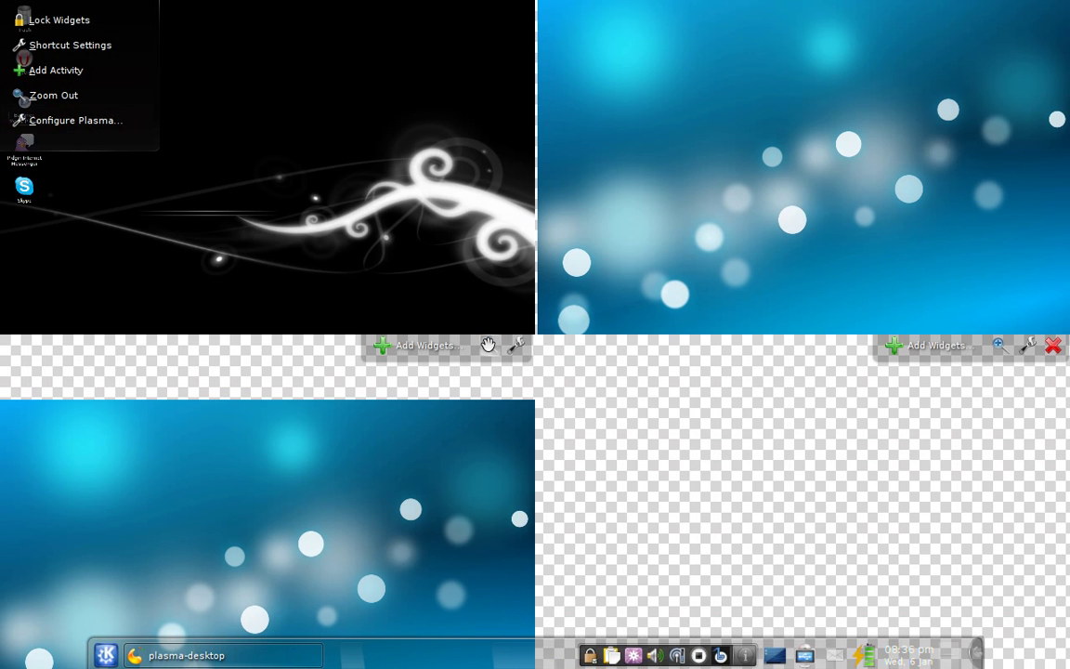
left_click(487, 346)
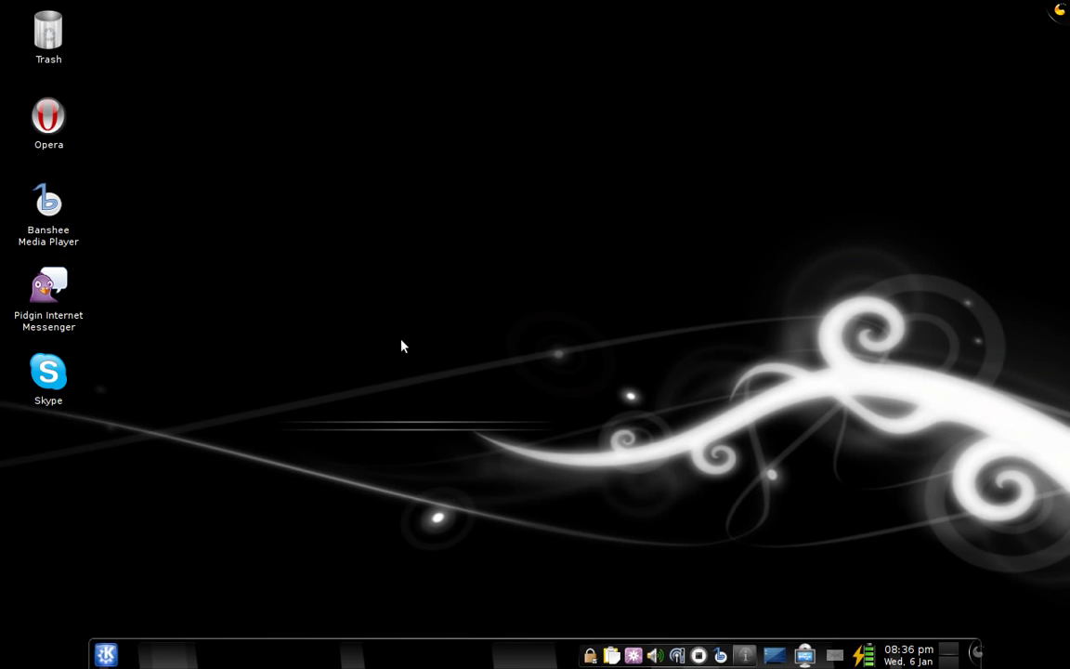
key("alt+Tab")
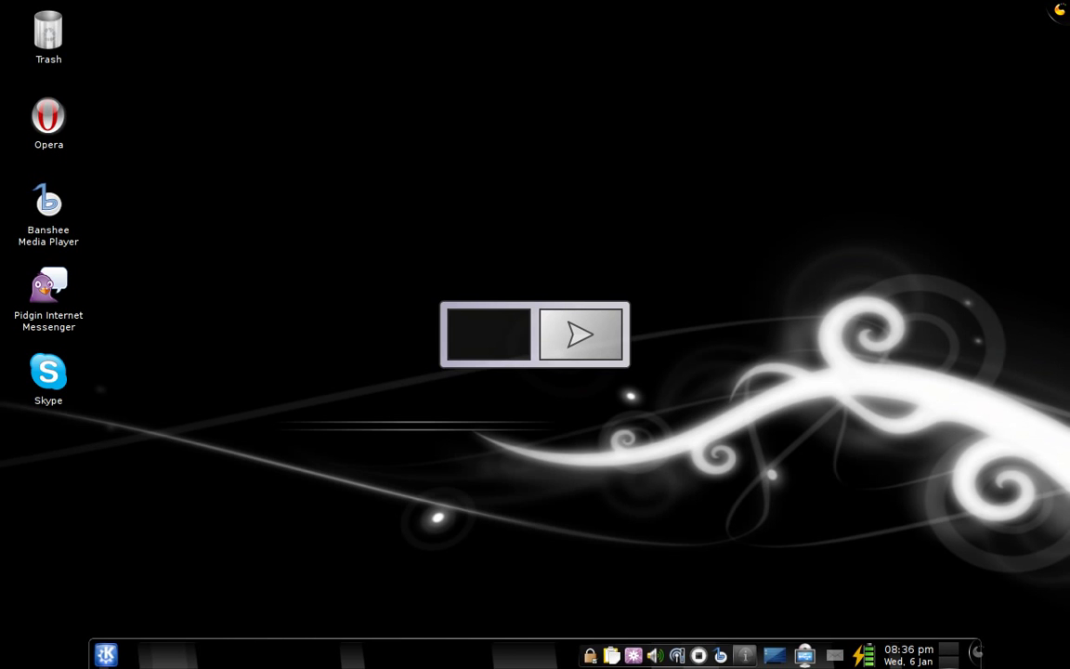
key("alt+Tab")
key("alt+Tab")
key("alt+Tab")
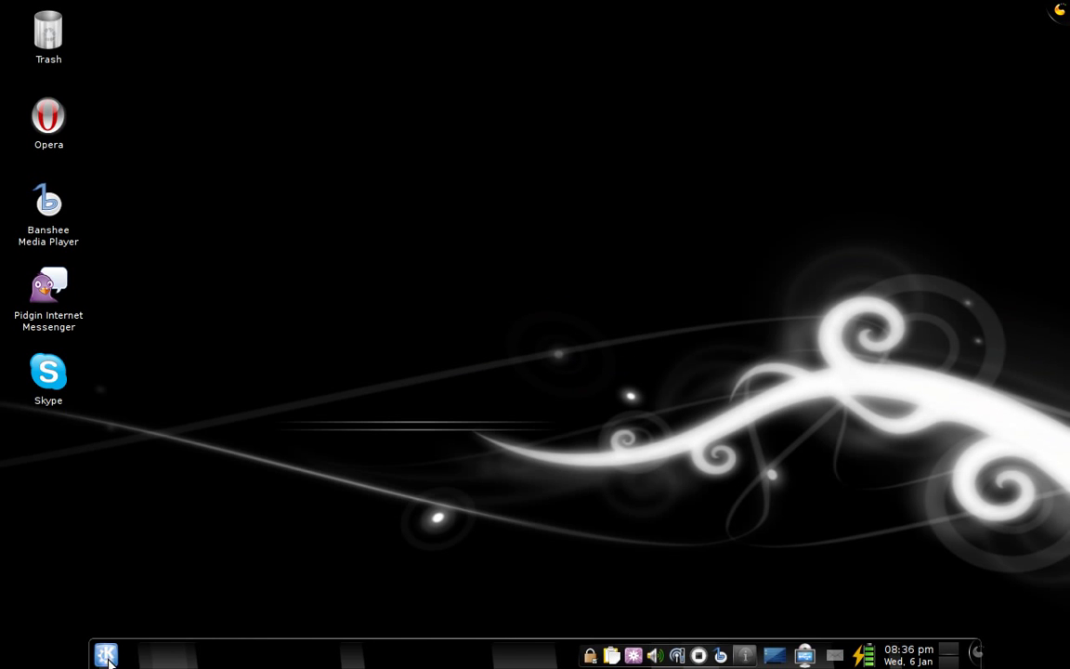
Start Dolphin from Kickoff and open a second Dolphin window via File > New Window
left_click(105, 654)
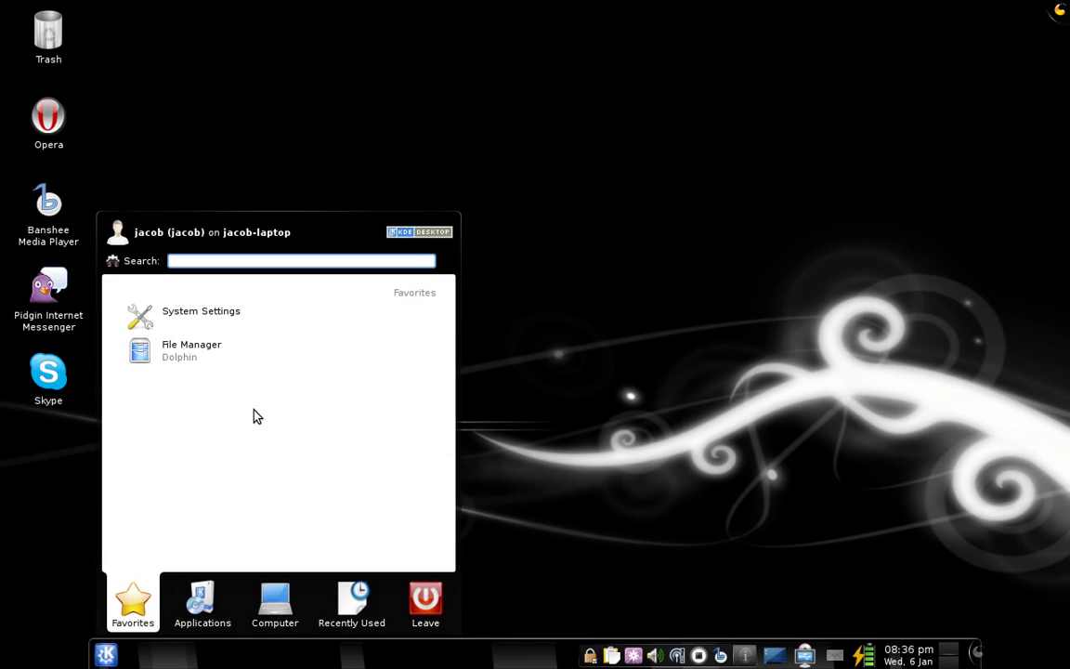
left_click(182, 359)
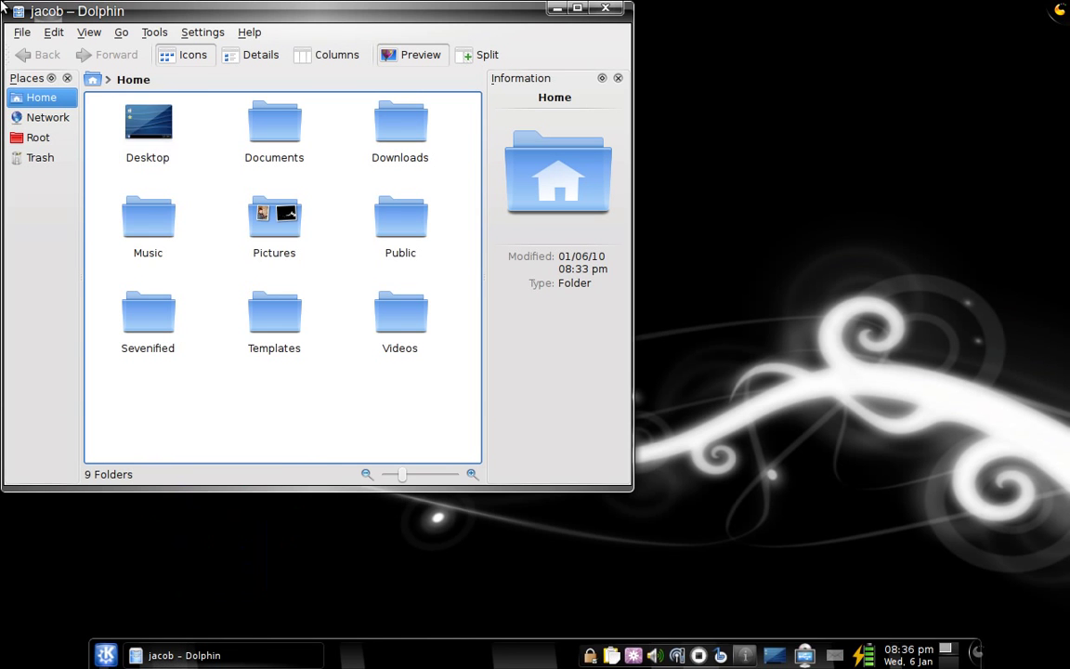
left_click(22, 32)
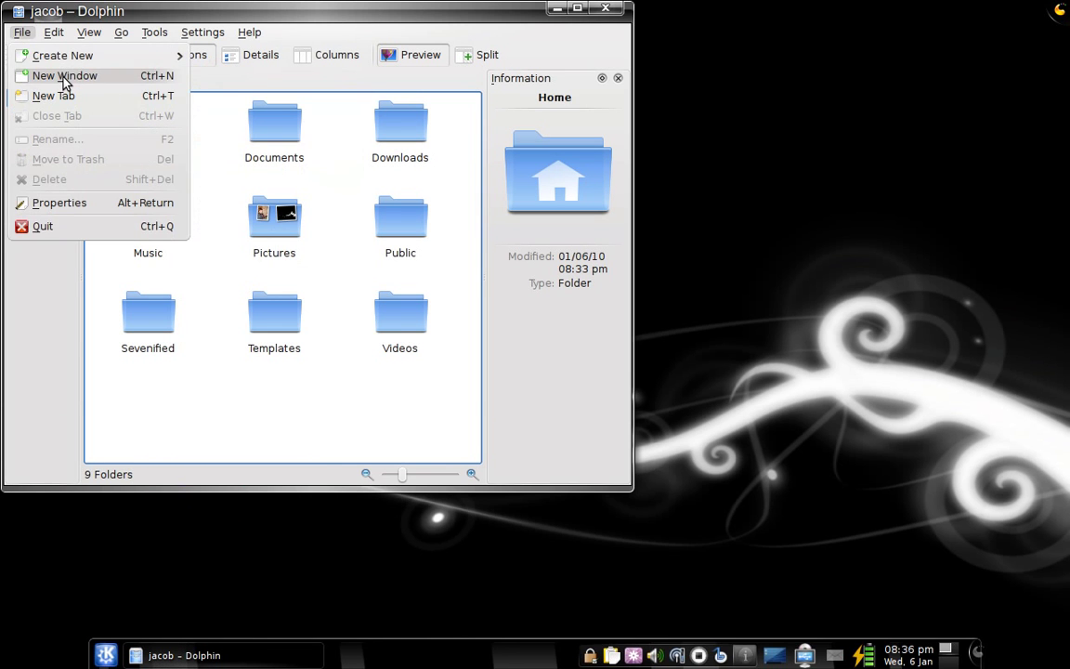
left_click(64, 76)
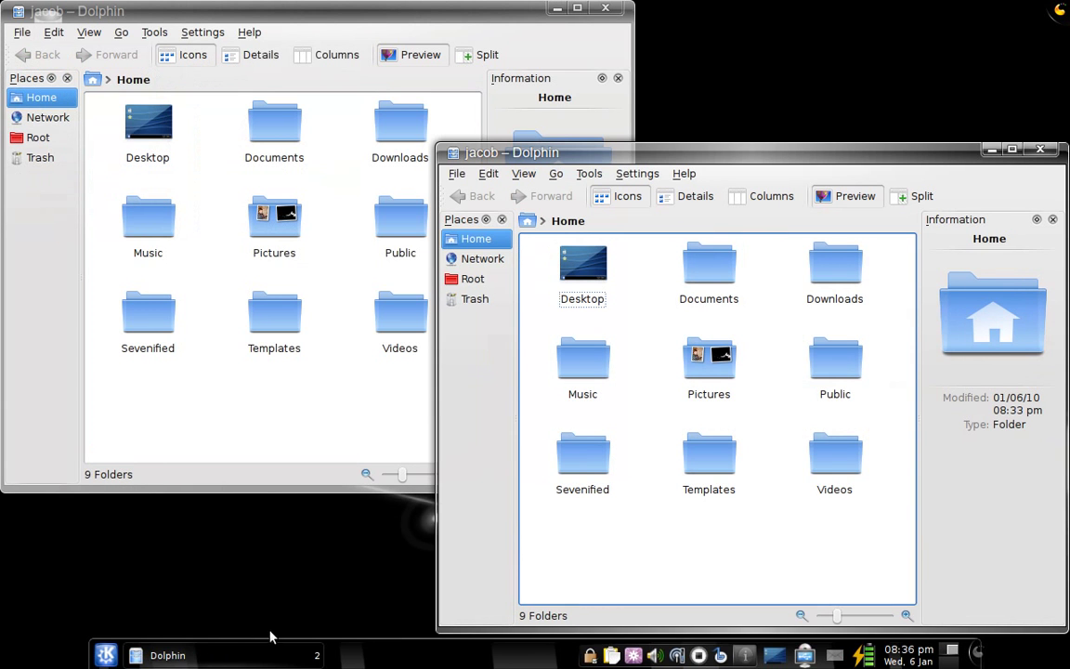
Inspect the grouped Dolphin taskbar entry, then cycle between the two windows with Alt+Tab
left_click(261, 655)
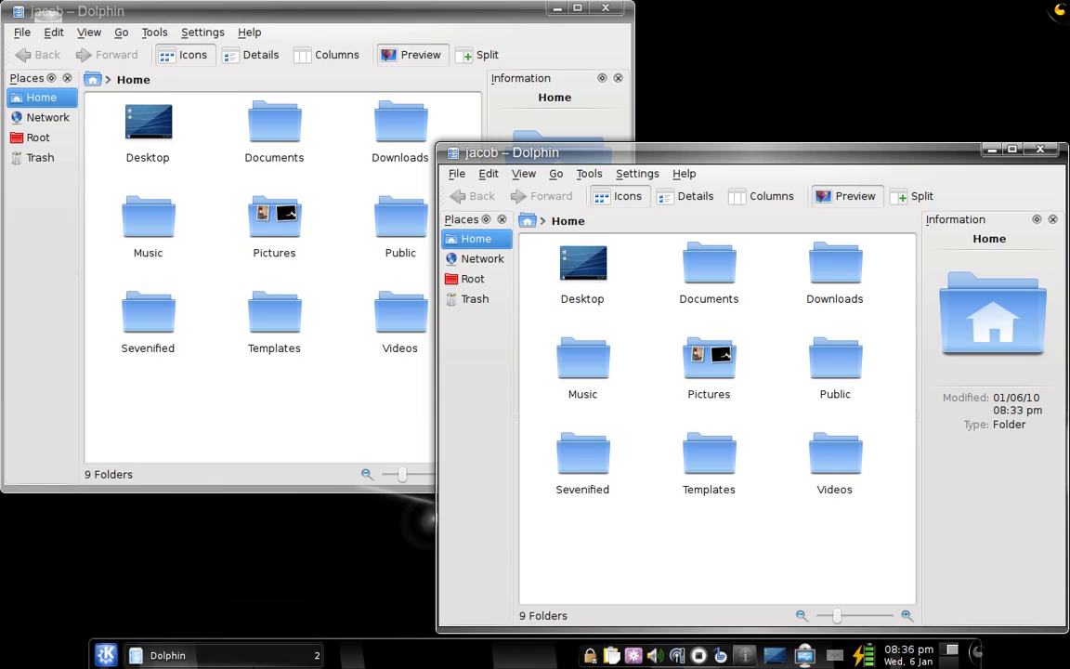
right_click(232, 654)
key("Escape")
key("alt+Tab")
key("alt+Tab")
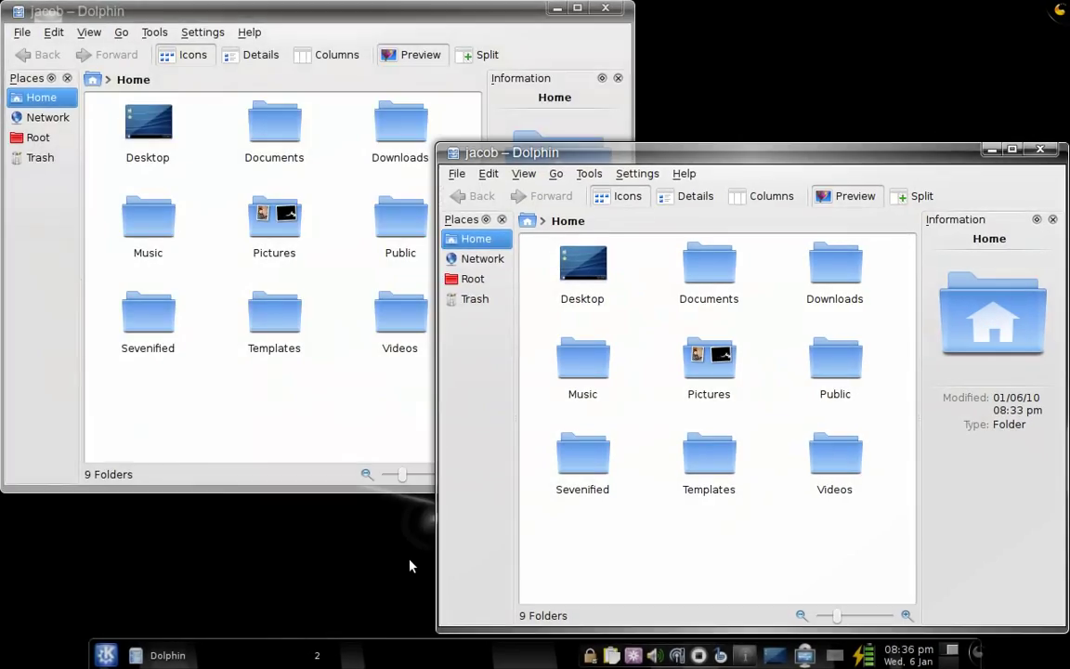
key("alt+Tab")
key("alt+Tab")
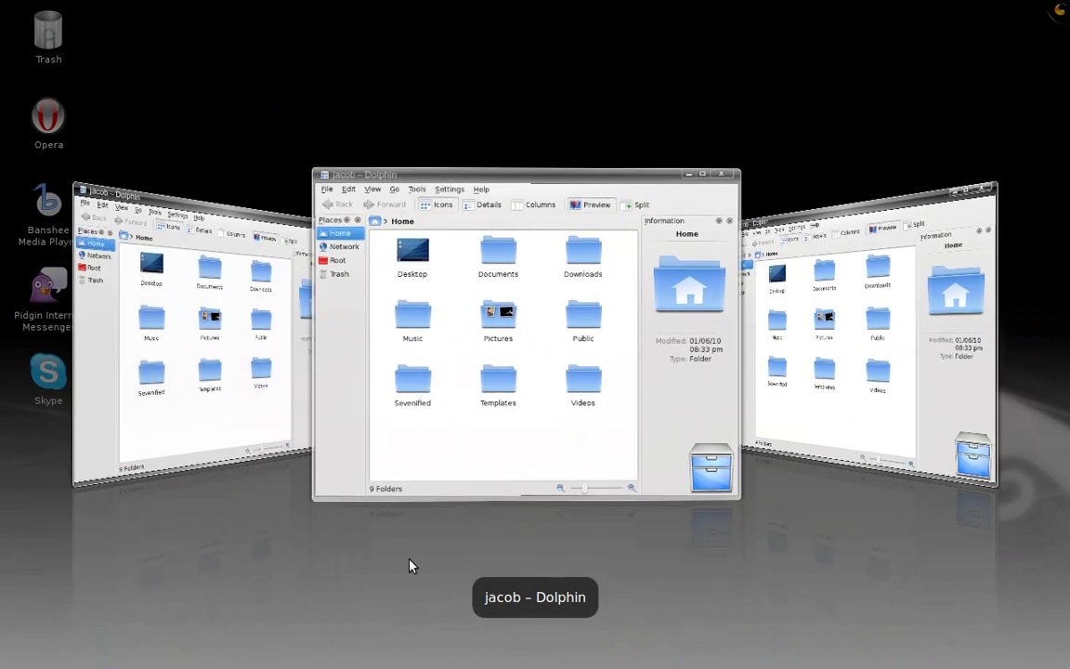
Hide both Dolphin windows with Ctrl+F12 and open the Kickoff launcher's Applications list
key("ctrl+F12")
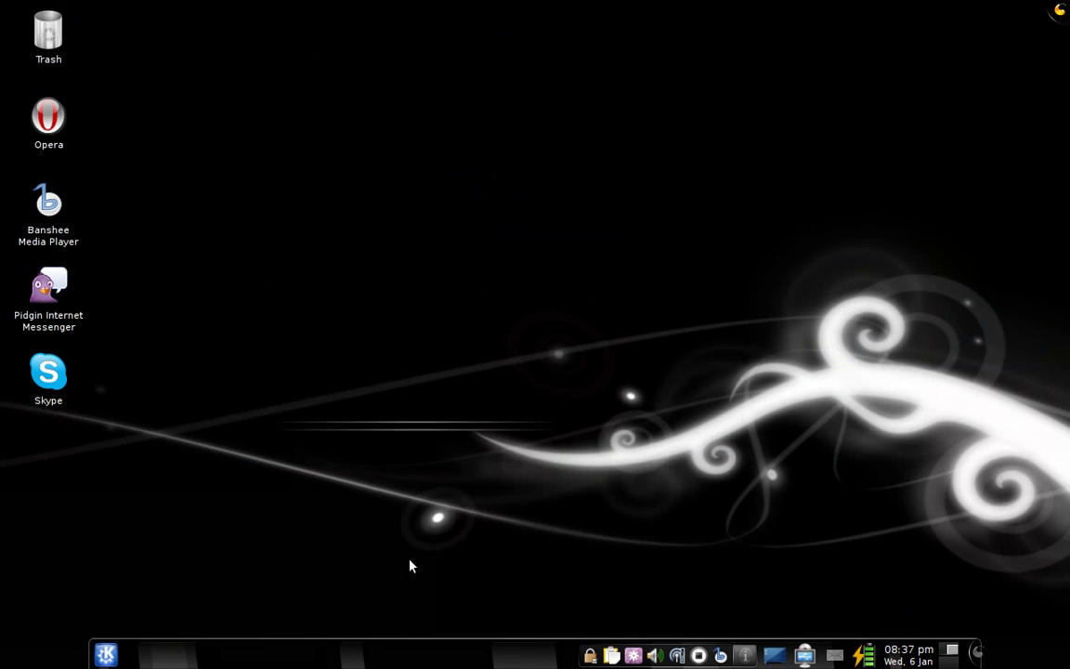
left_click(105, 653)
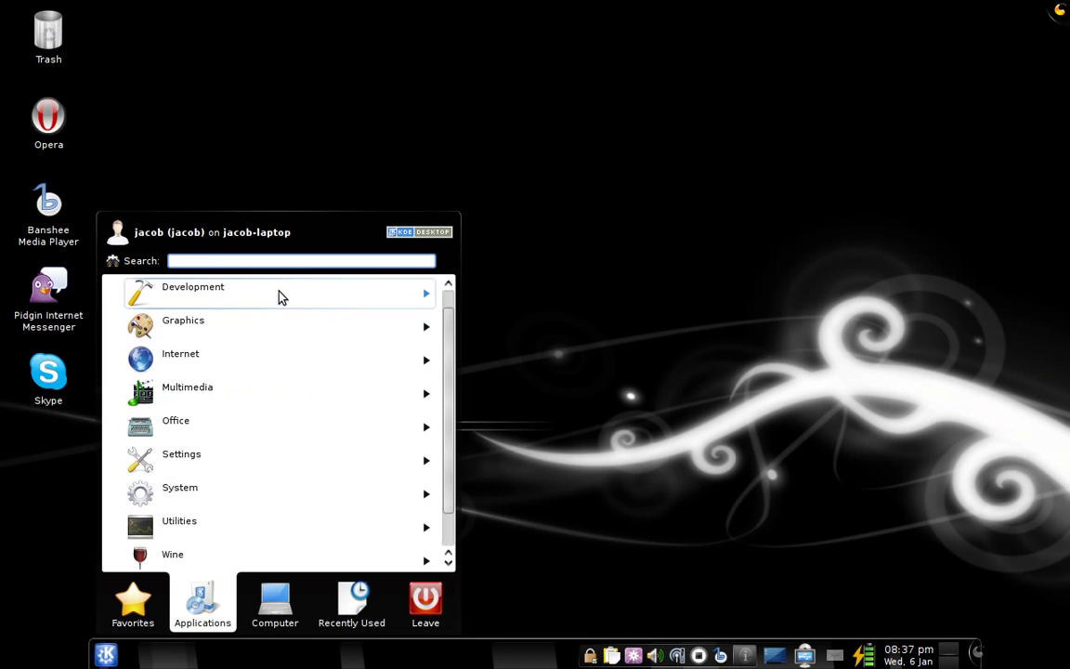
mouse_move(202, 605)
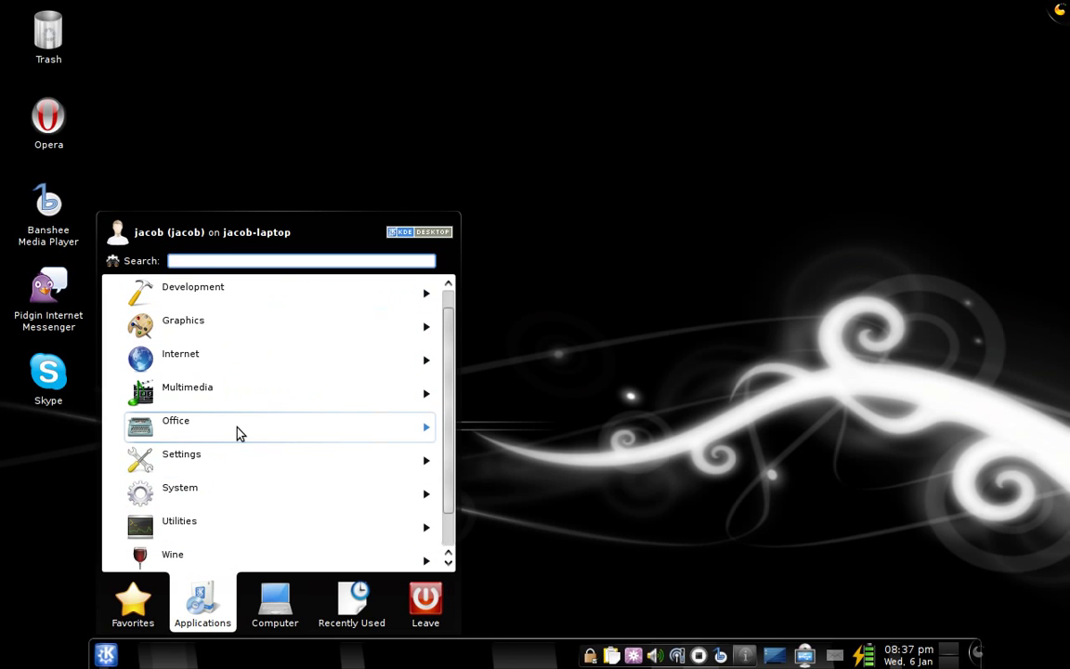
Cancel removing the Kickoff launcher, then open and close the classic-style application menu
right_click(102, 654)
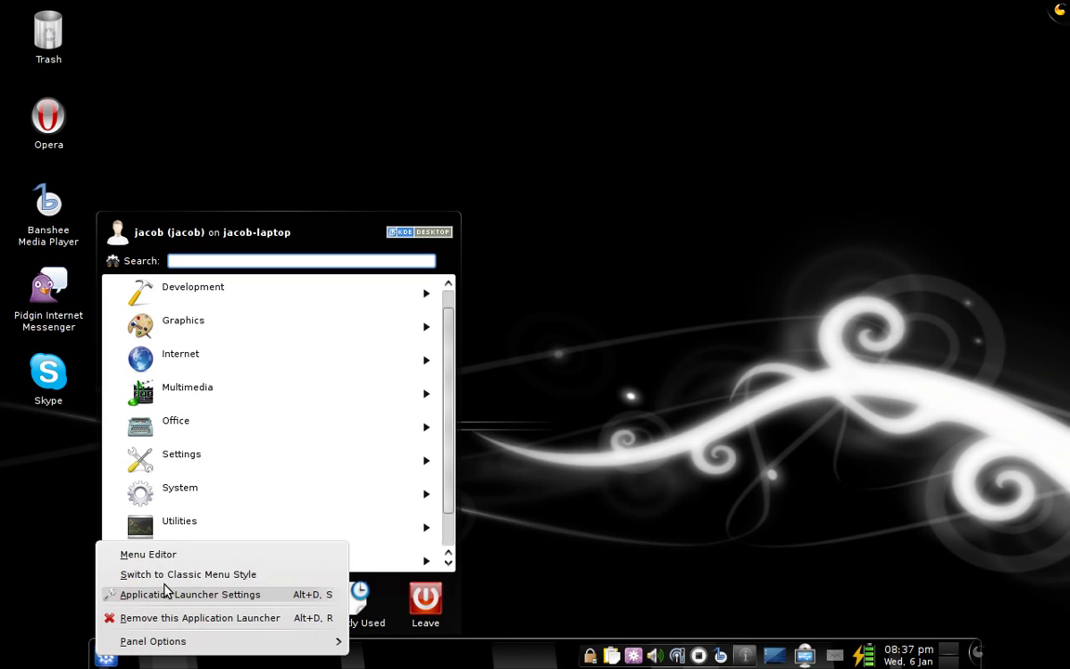
left_click(199, 617)
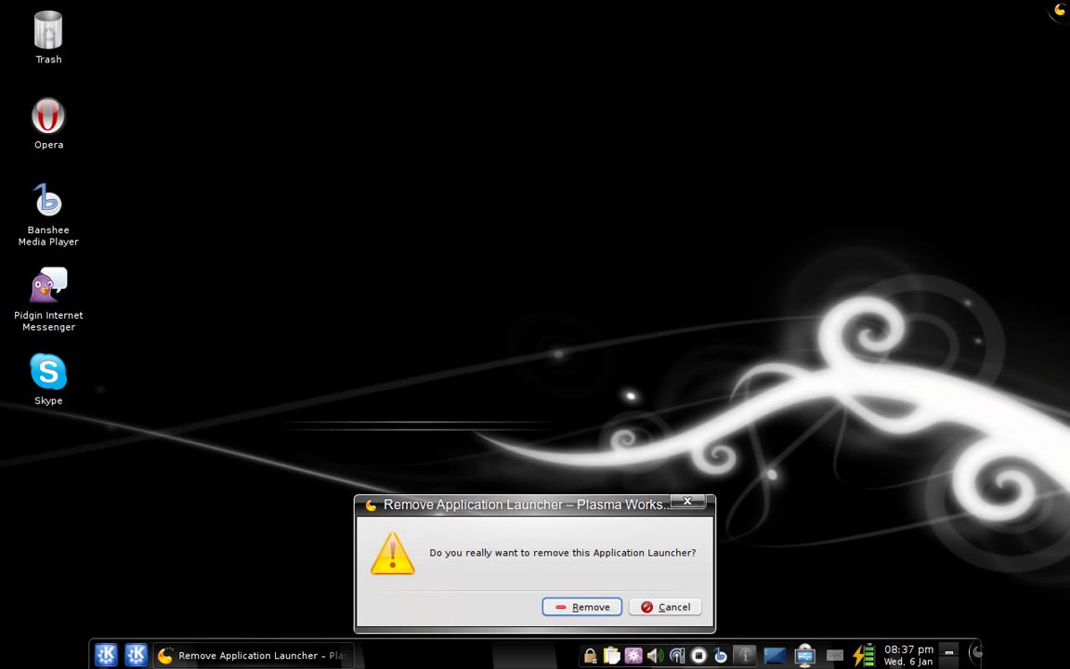
left_click(665, 606)
left_click(135, 654)
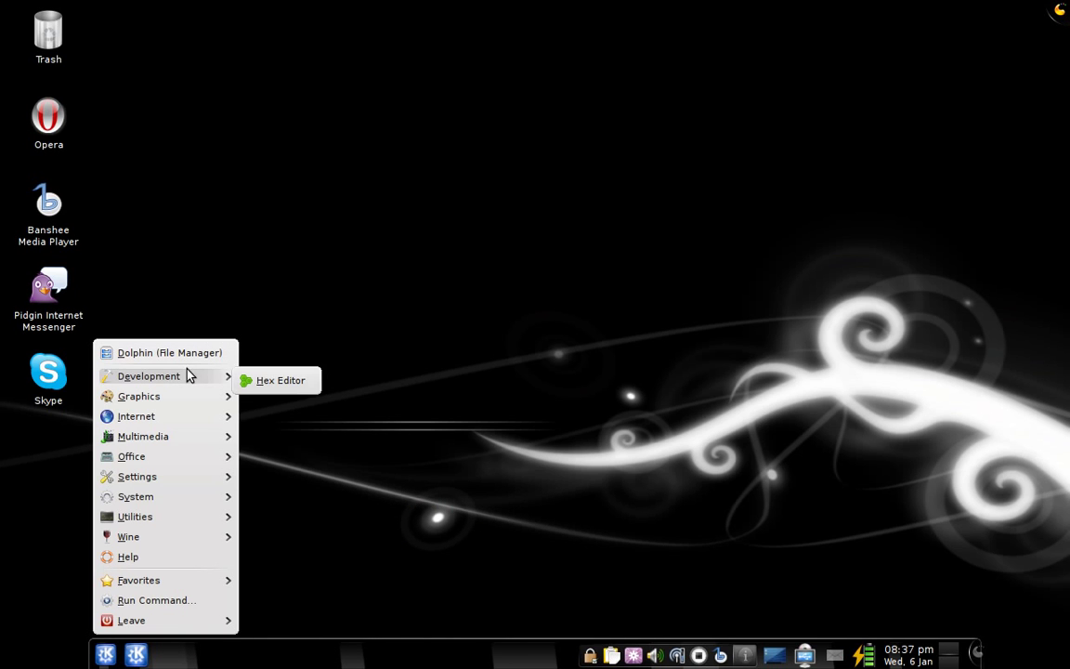
left_click(278, 617)
Remove the extra application launcher and check the remaining launcher's menu
right_click(105, 654)
left_click(139, 619)
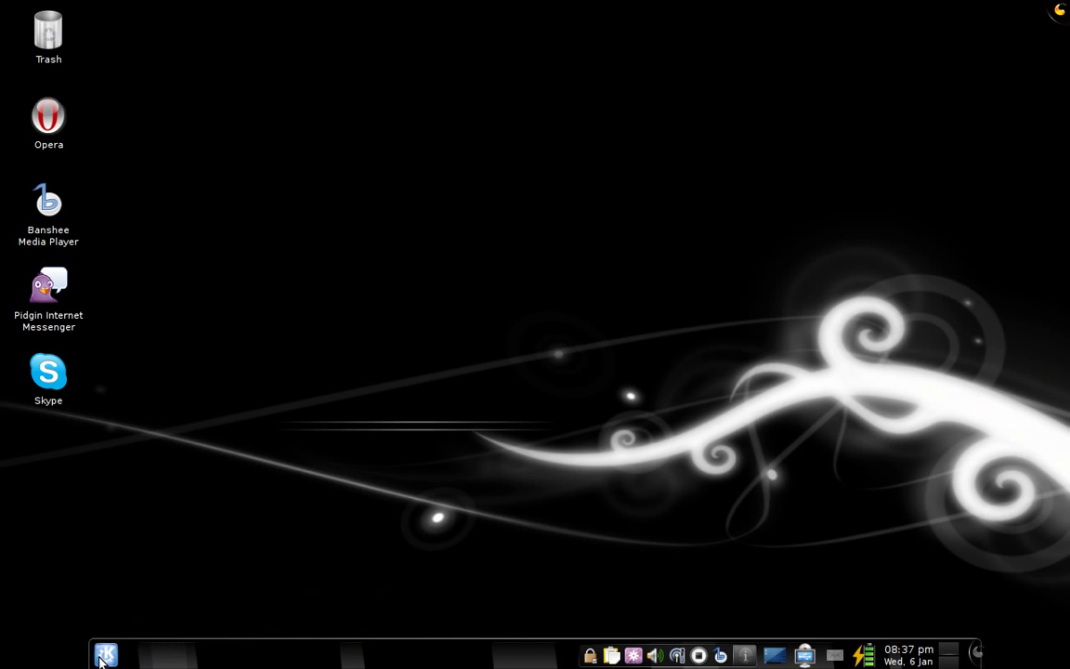
left_click(102, 657)
left_click(460, 520)
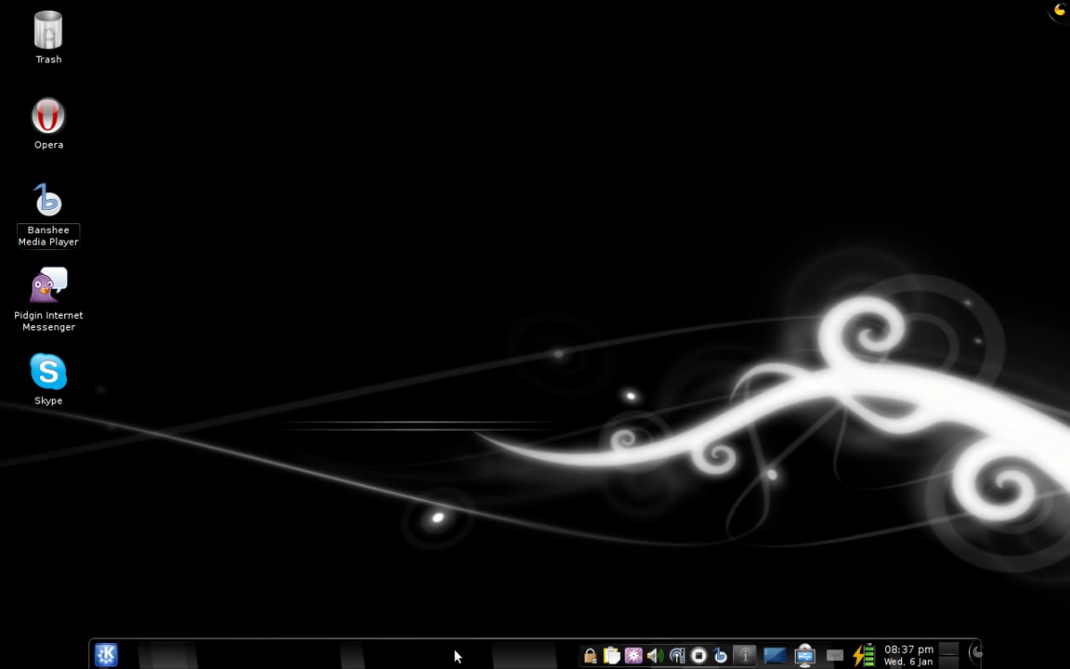
right_click(455, 655)
right_click(539, 436)
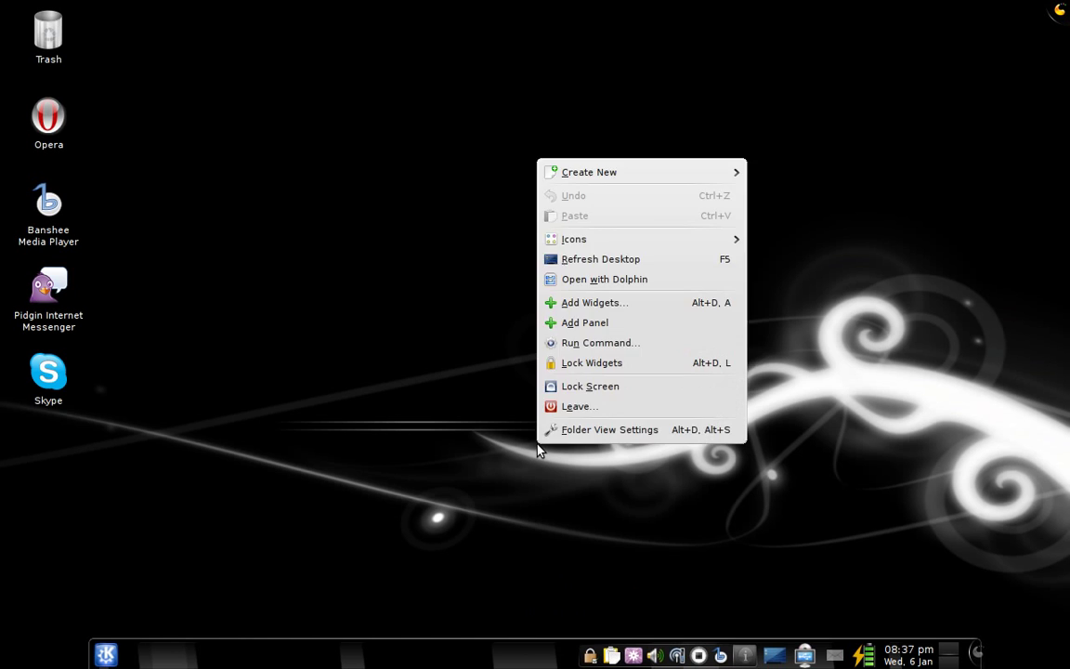
left_click(594, 429)
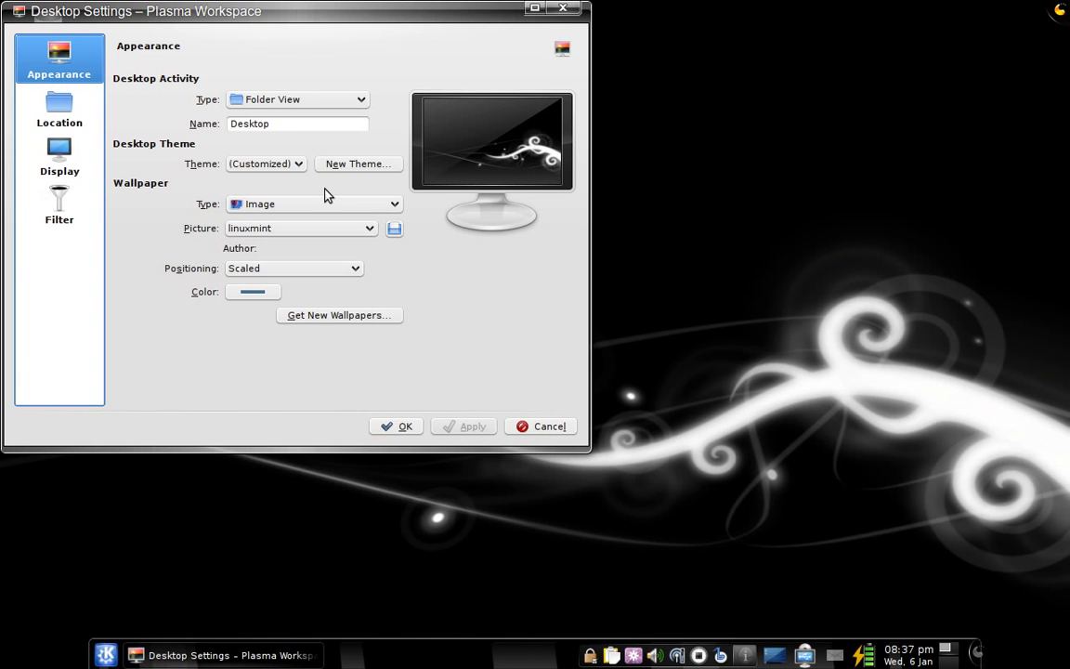
left_click(287, 164)
left_click(359, 167)
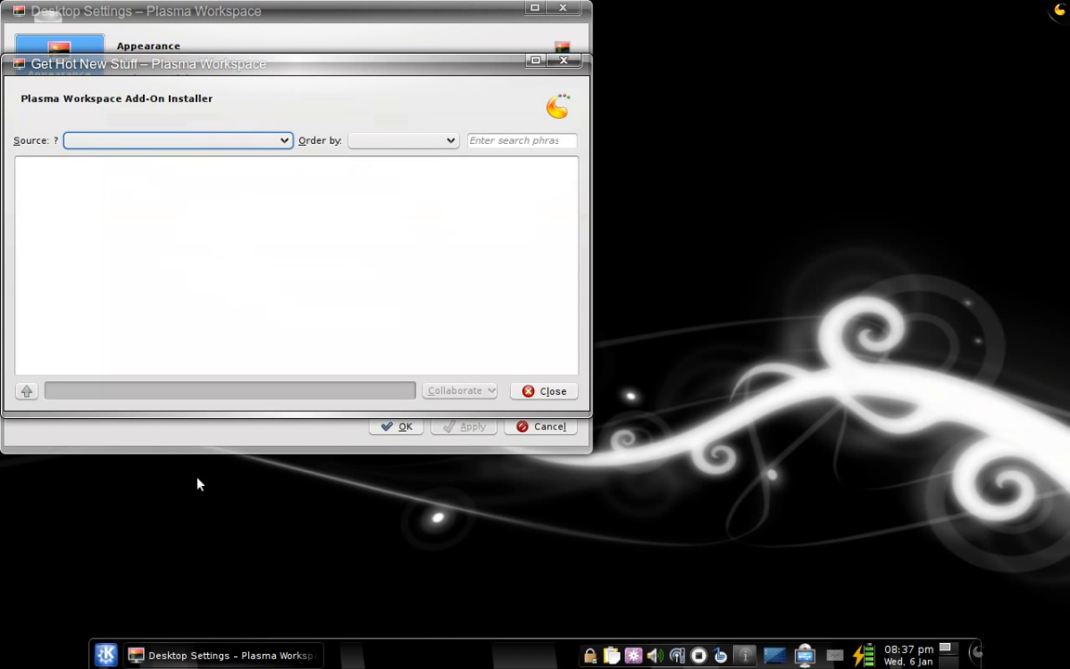
left_click(409, 302)
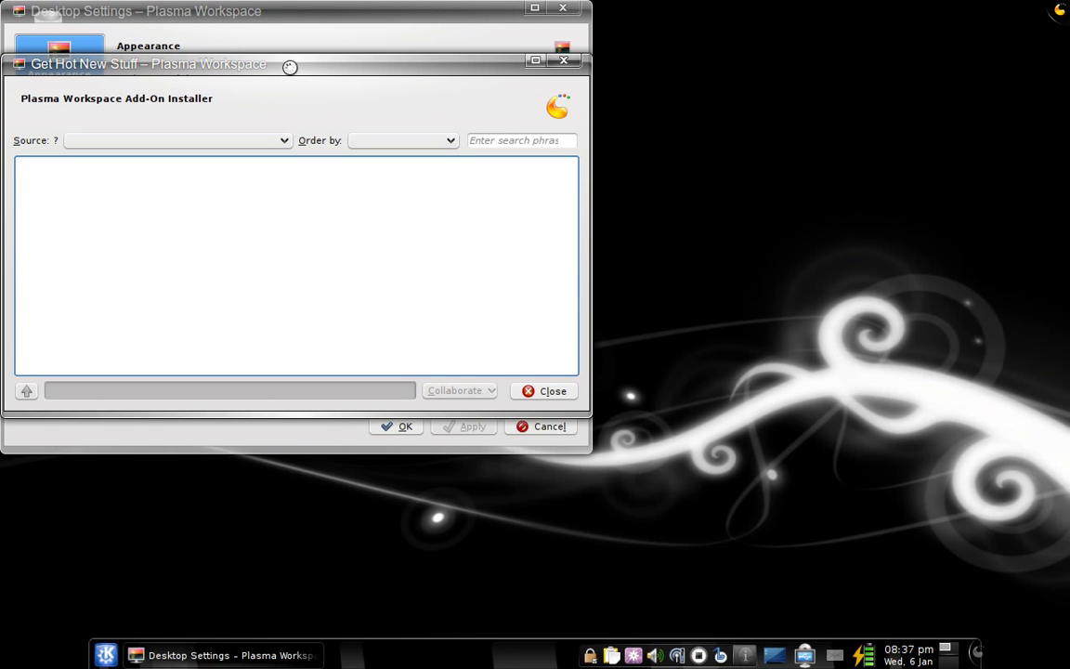
left_click(548, 391)
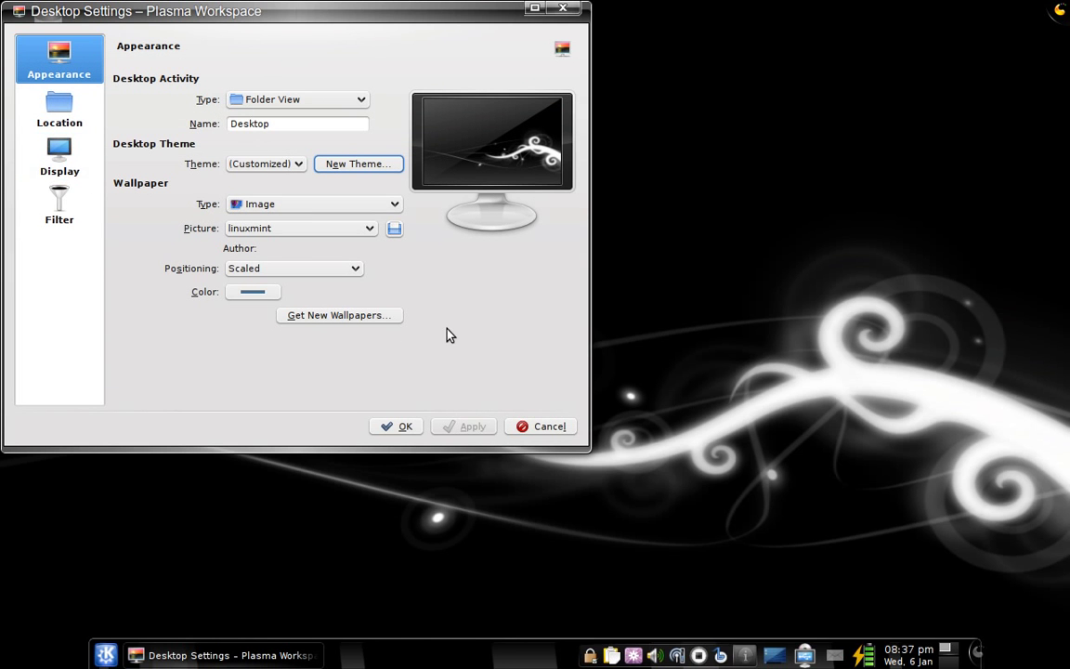
Close desktop settings unapplied, then browse Kickoff's Applications and Computer tabs
left_click(525, 429)
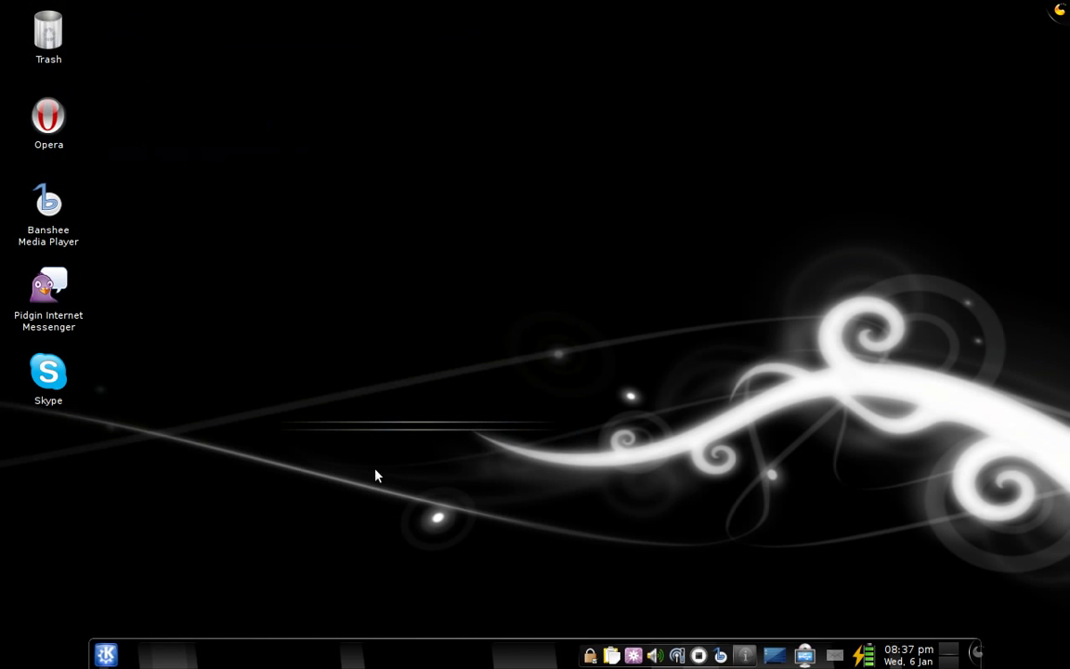
left_click(102, 655)
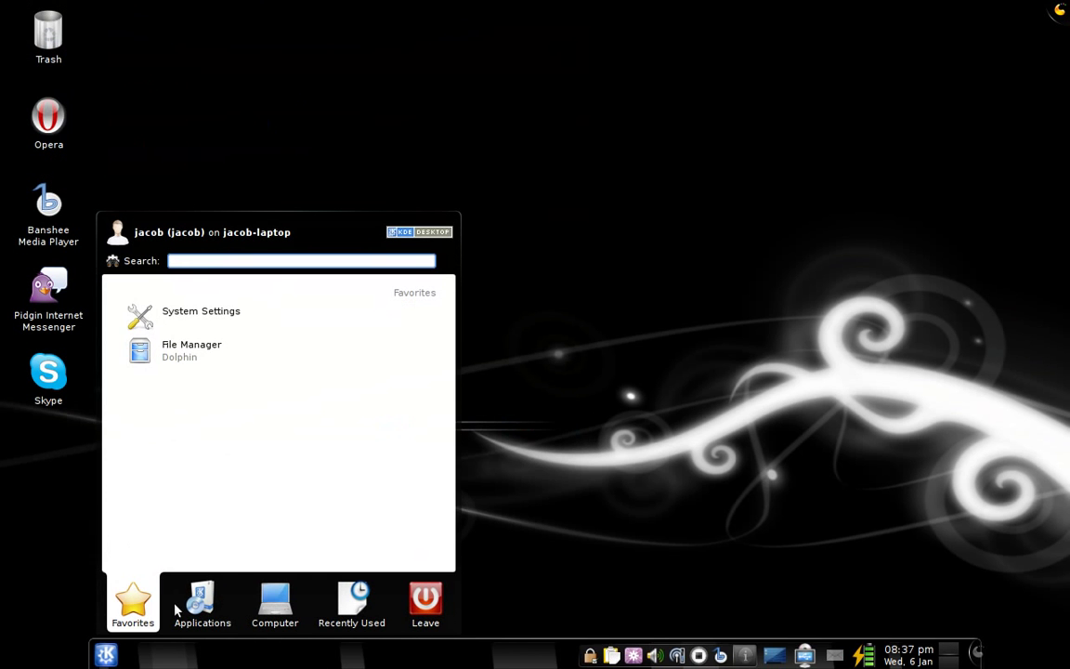
left_click(202, 605)
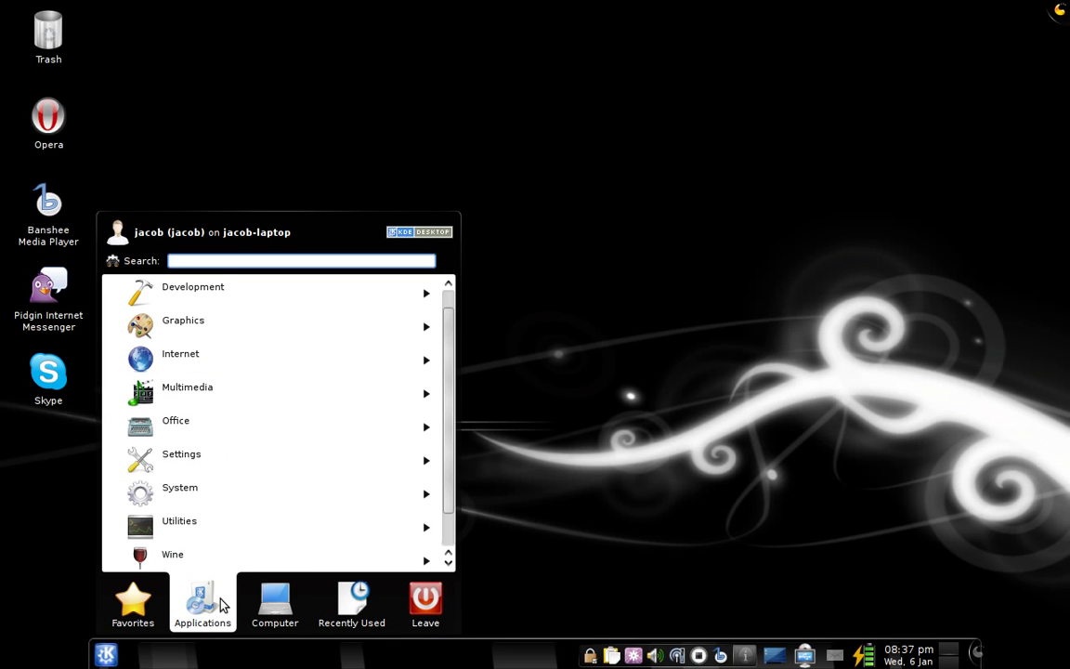
scroll(197, 362, "down", 1)
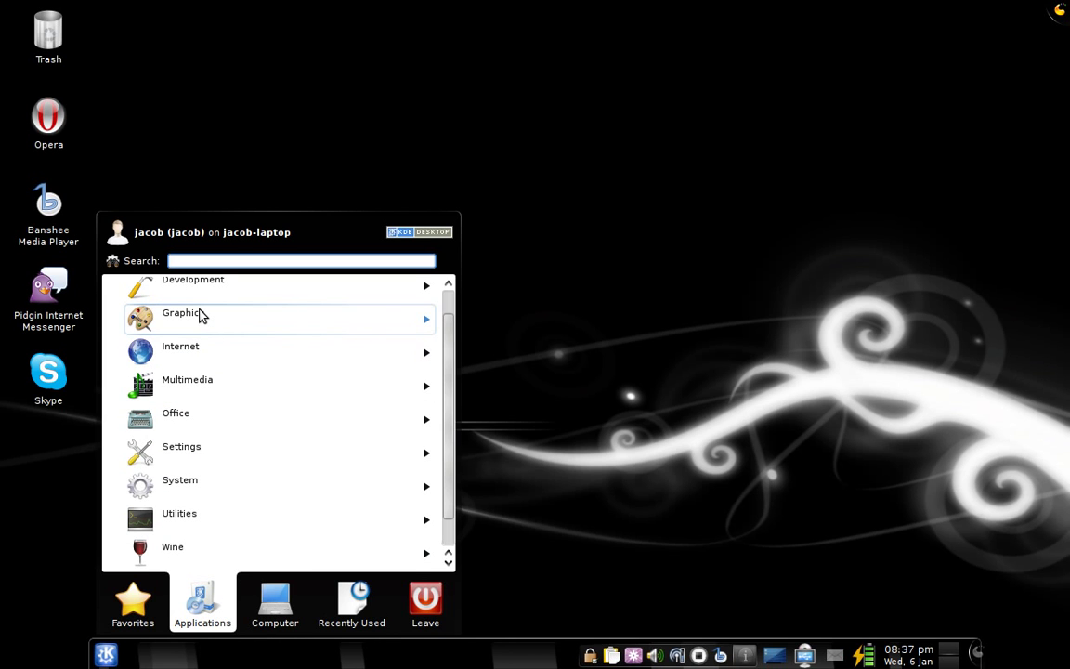
scroll(202, 315, "up", 1)
scroll(202, 316, "down", 2)
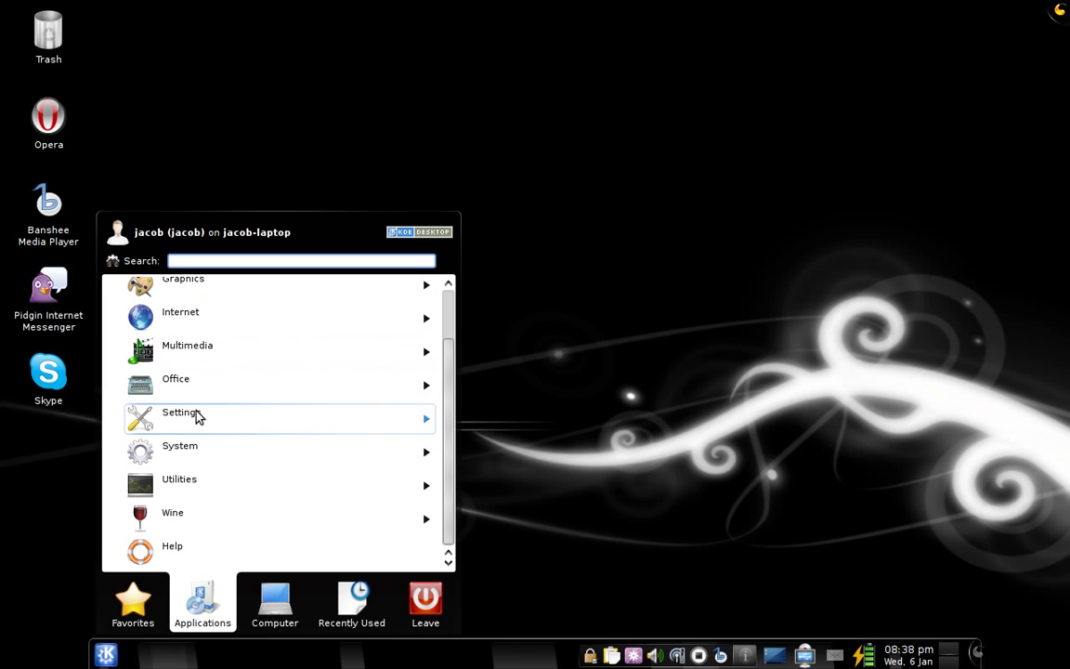
left_click(291, 592)
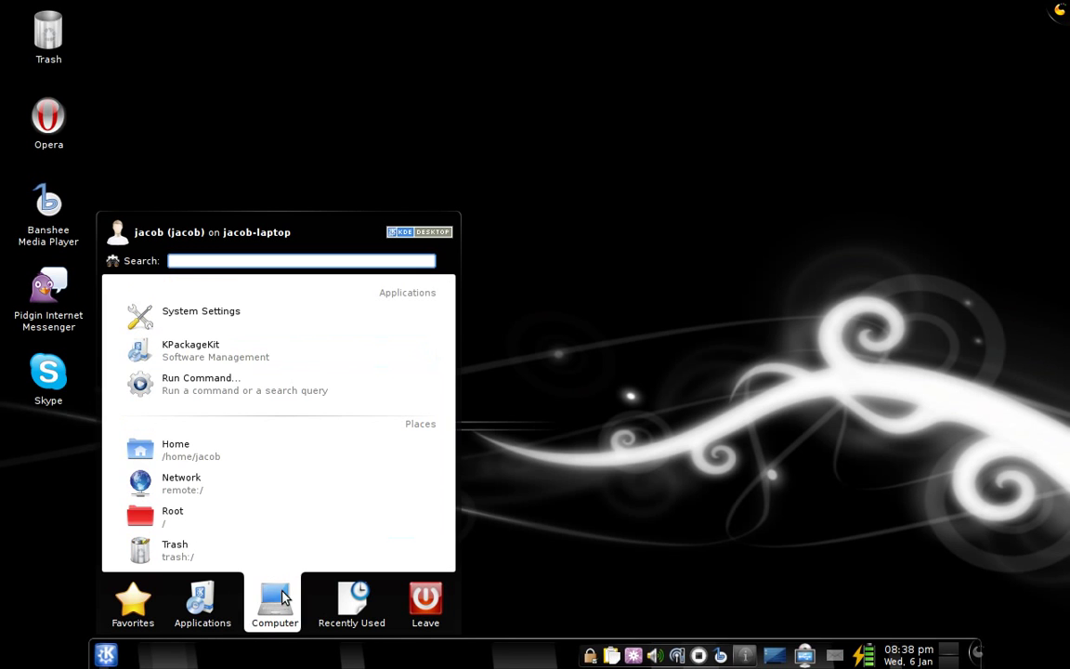
left_click(200, 594)
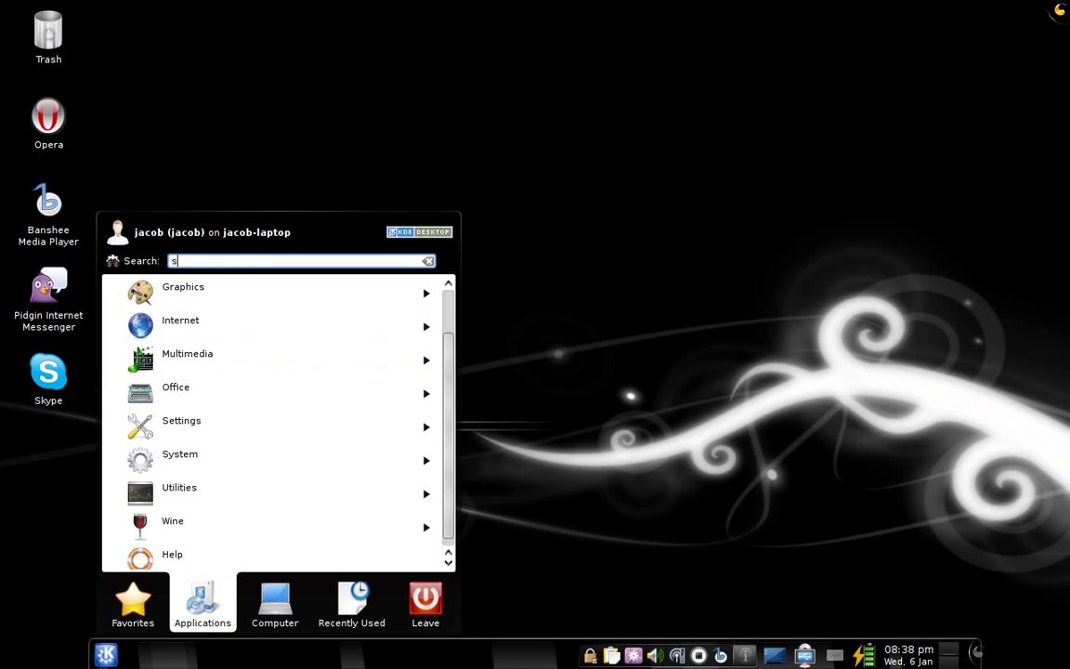
type("syn")
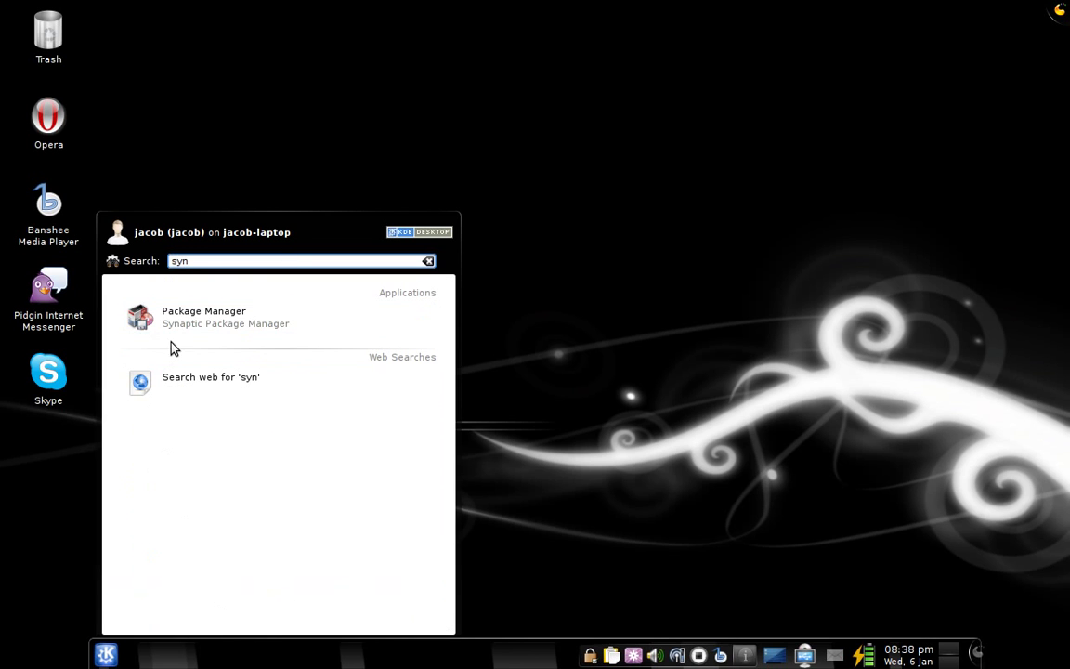
Launch Synaptic Package Manager from the search result and check its taskbar entry's options
left_click(176, 318)
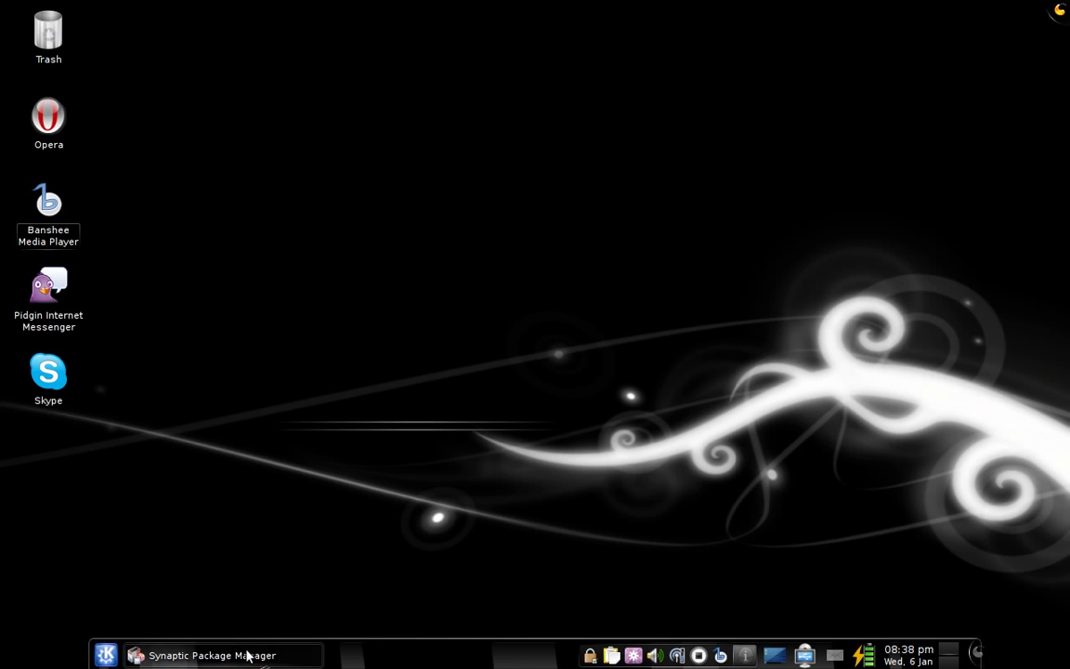
right_click(213, 654)
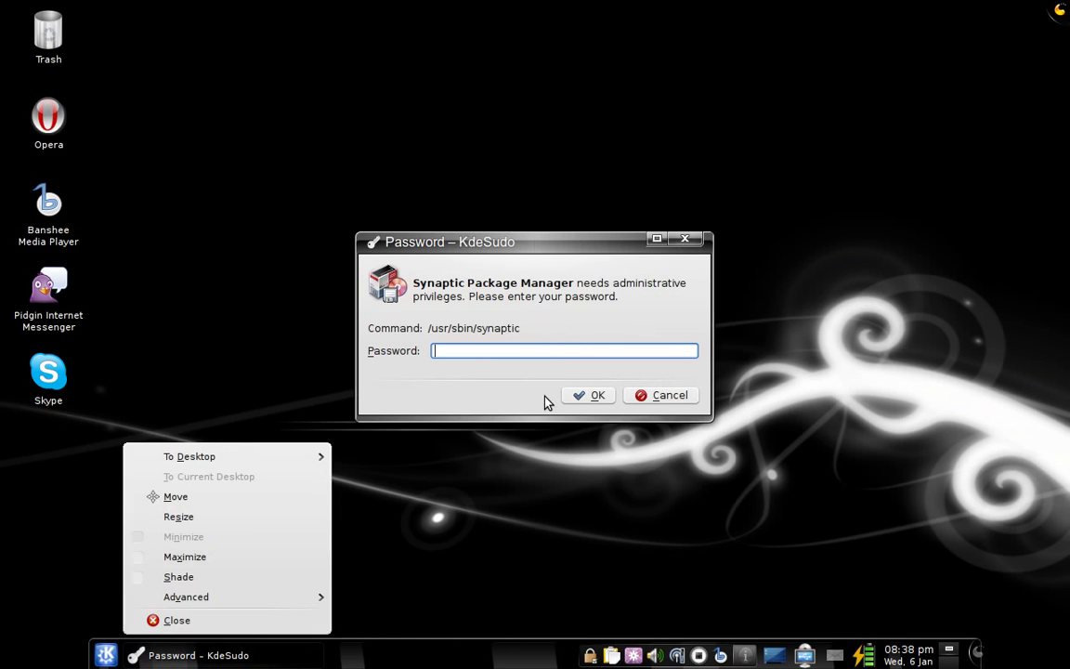